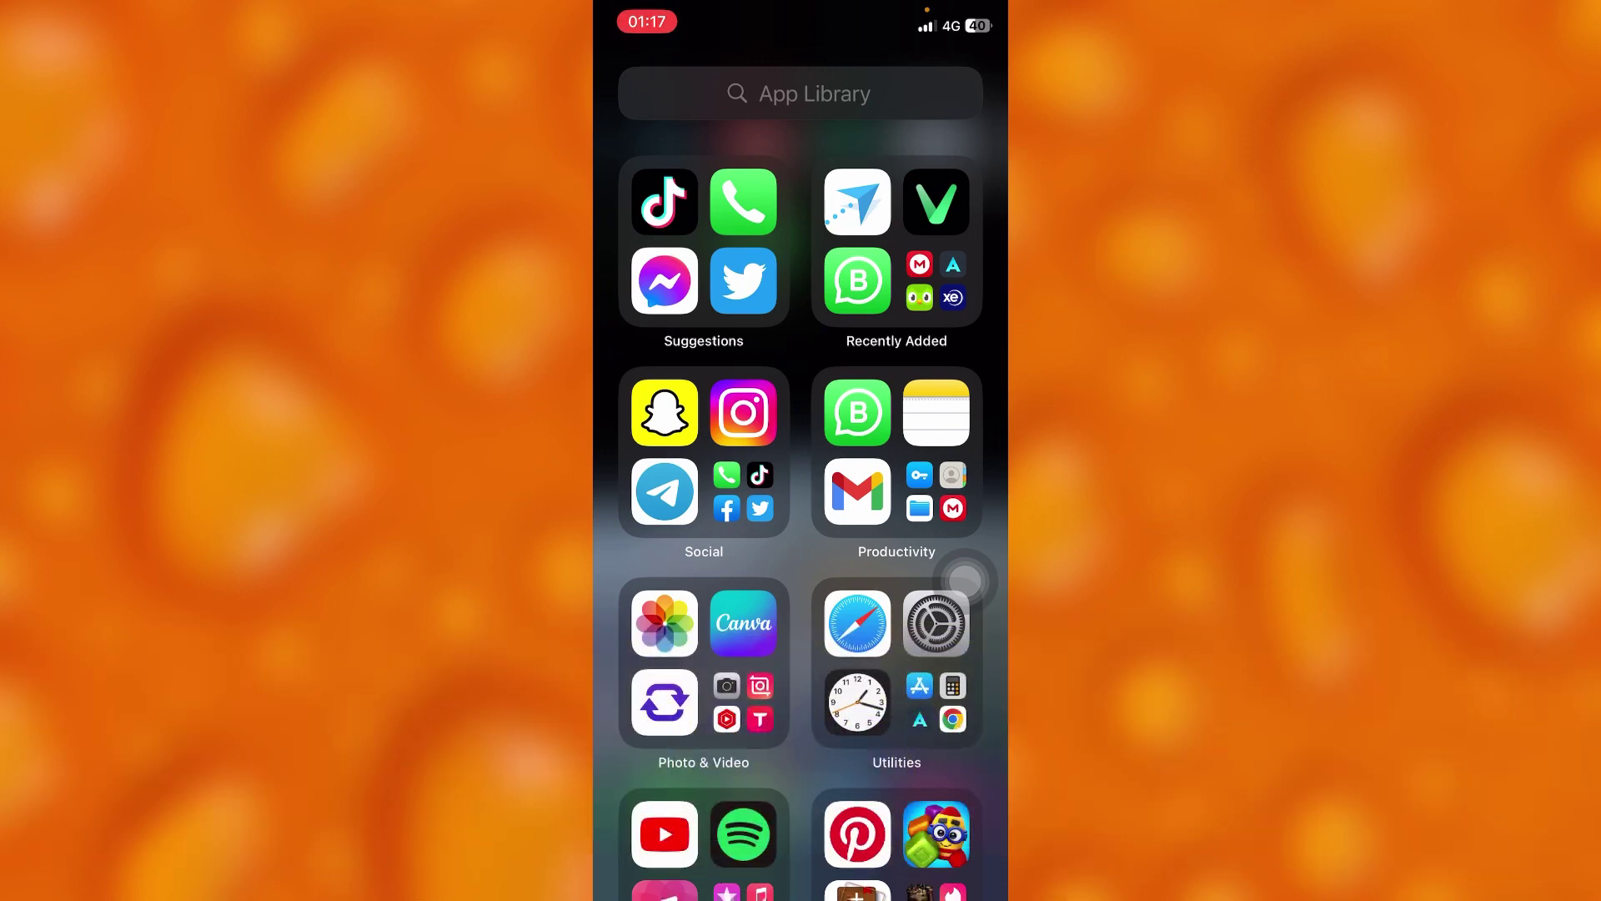
Launch Twitter from the App Library to reach the For you home feed.
{"action": "left_click", "coordinate": [744, 281]}
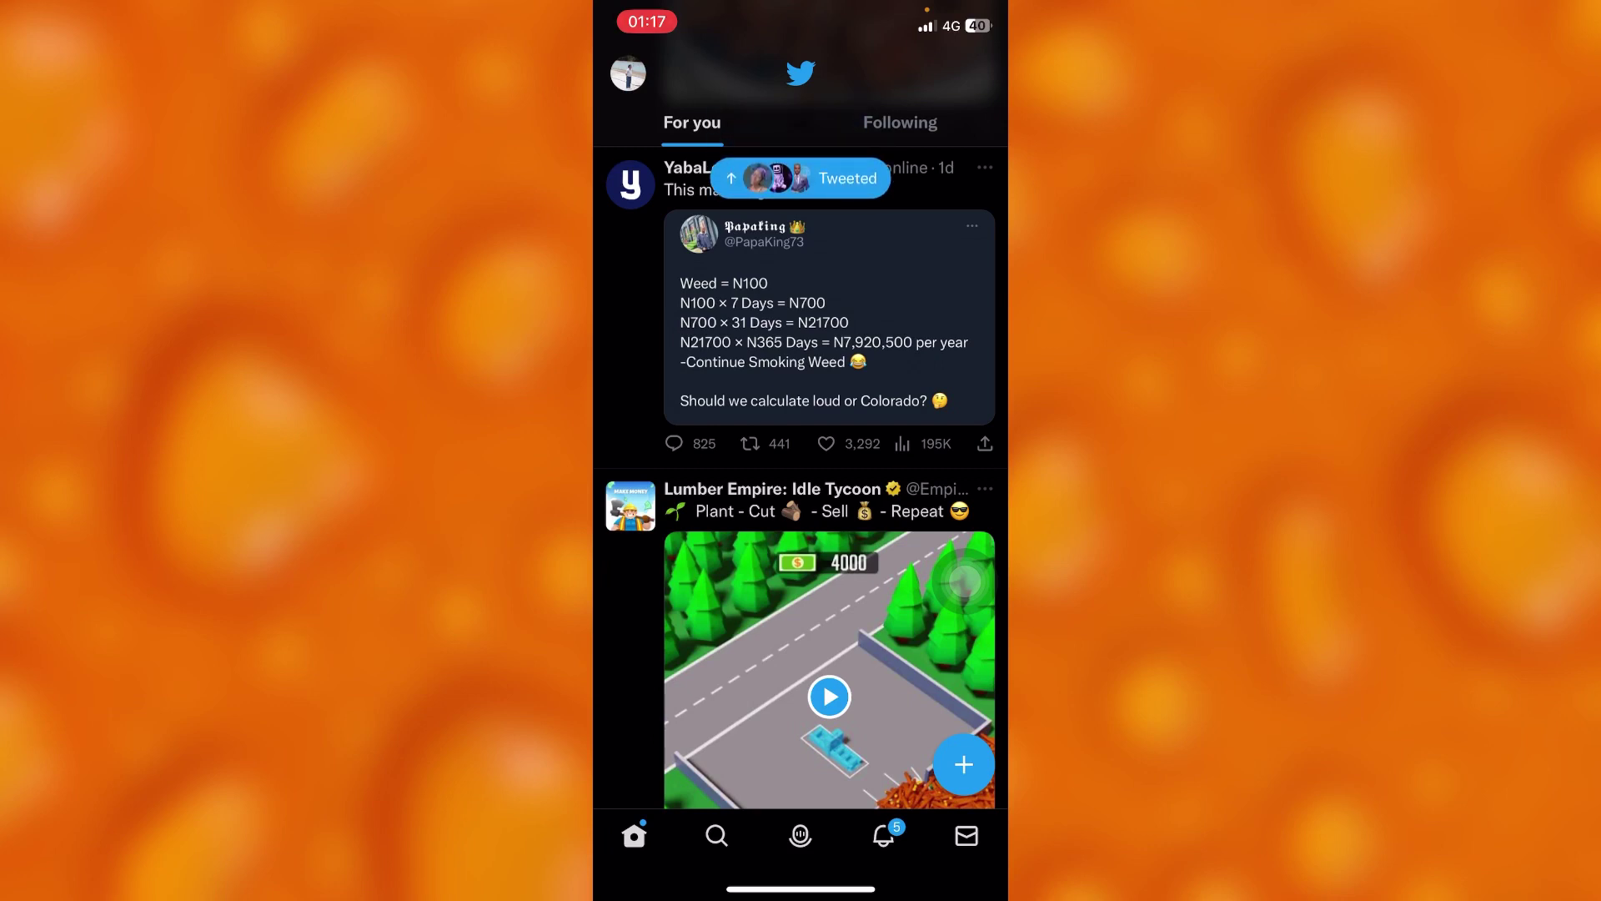
Go from the profile menu to Settings and privacy > Privacy and safety > Your Tweets.
{"action": "left_click", "coordinate": [629, 72]}
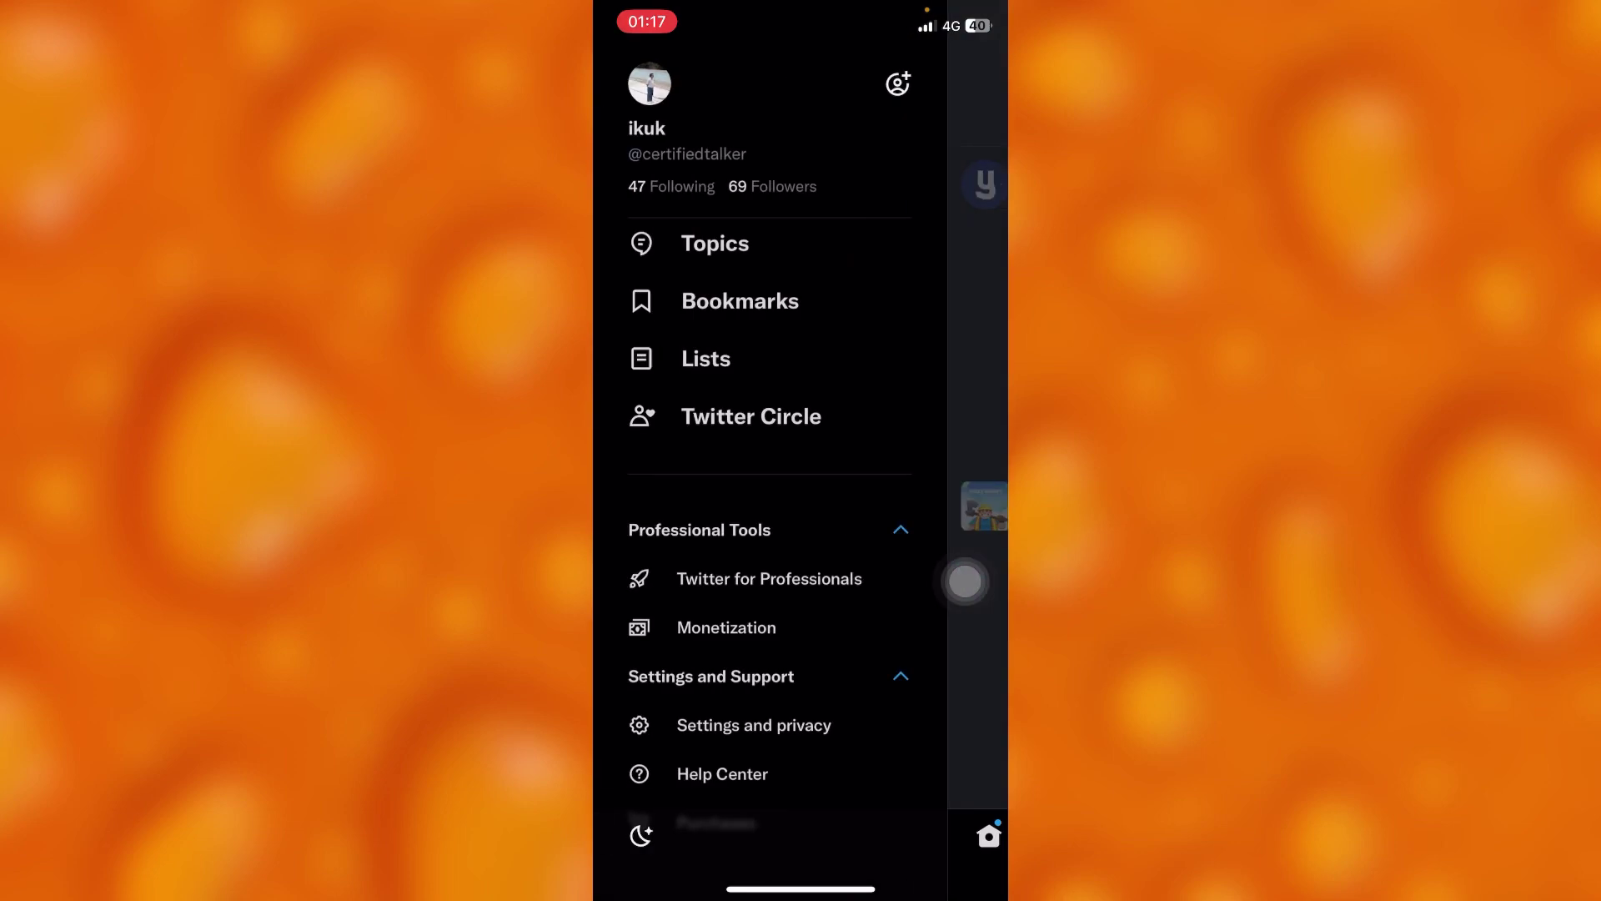
{"action": "left_click", "coordinate": [753, 724]}
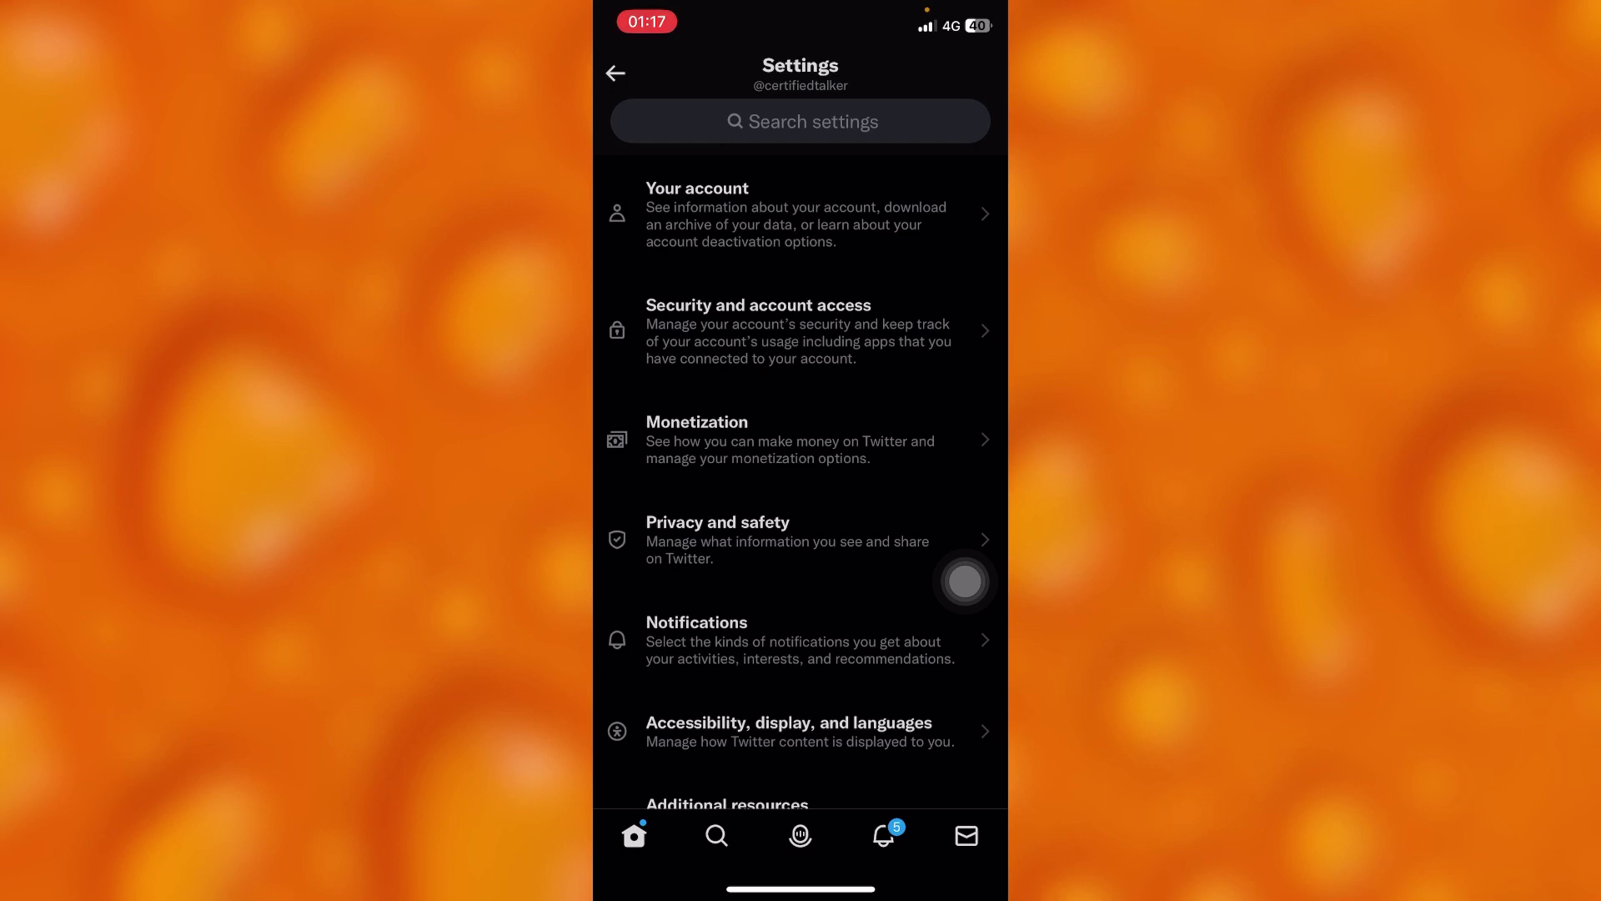
{"action": "left_click", "coordinate": [718, 537]}
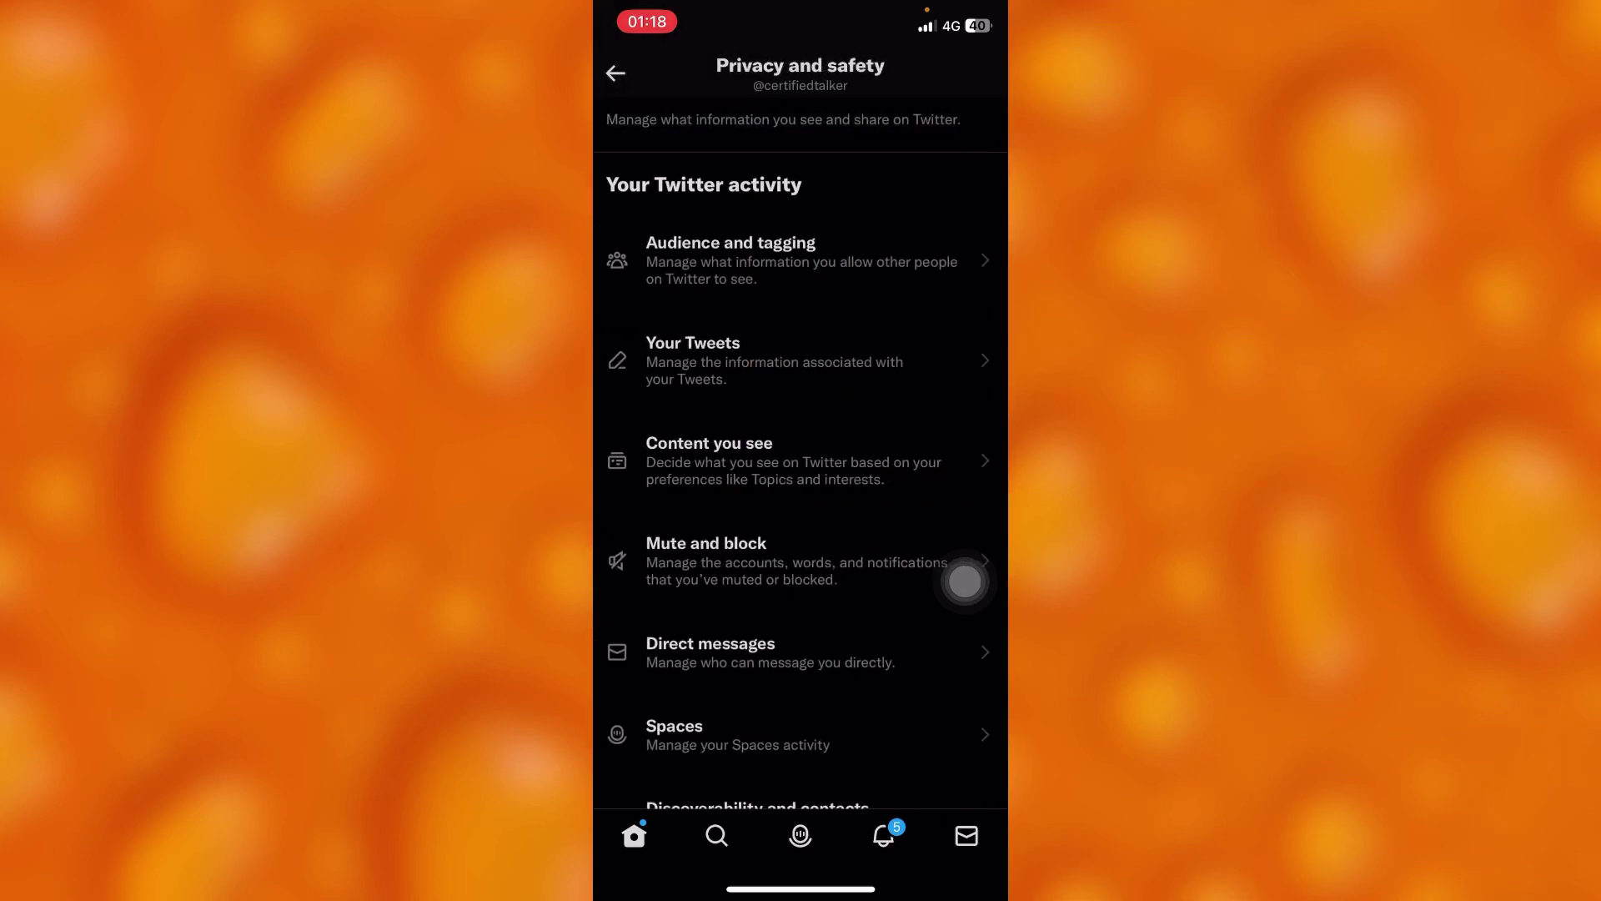
{"action": "left_click", "coordinate": [692, 360]}
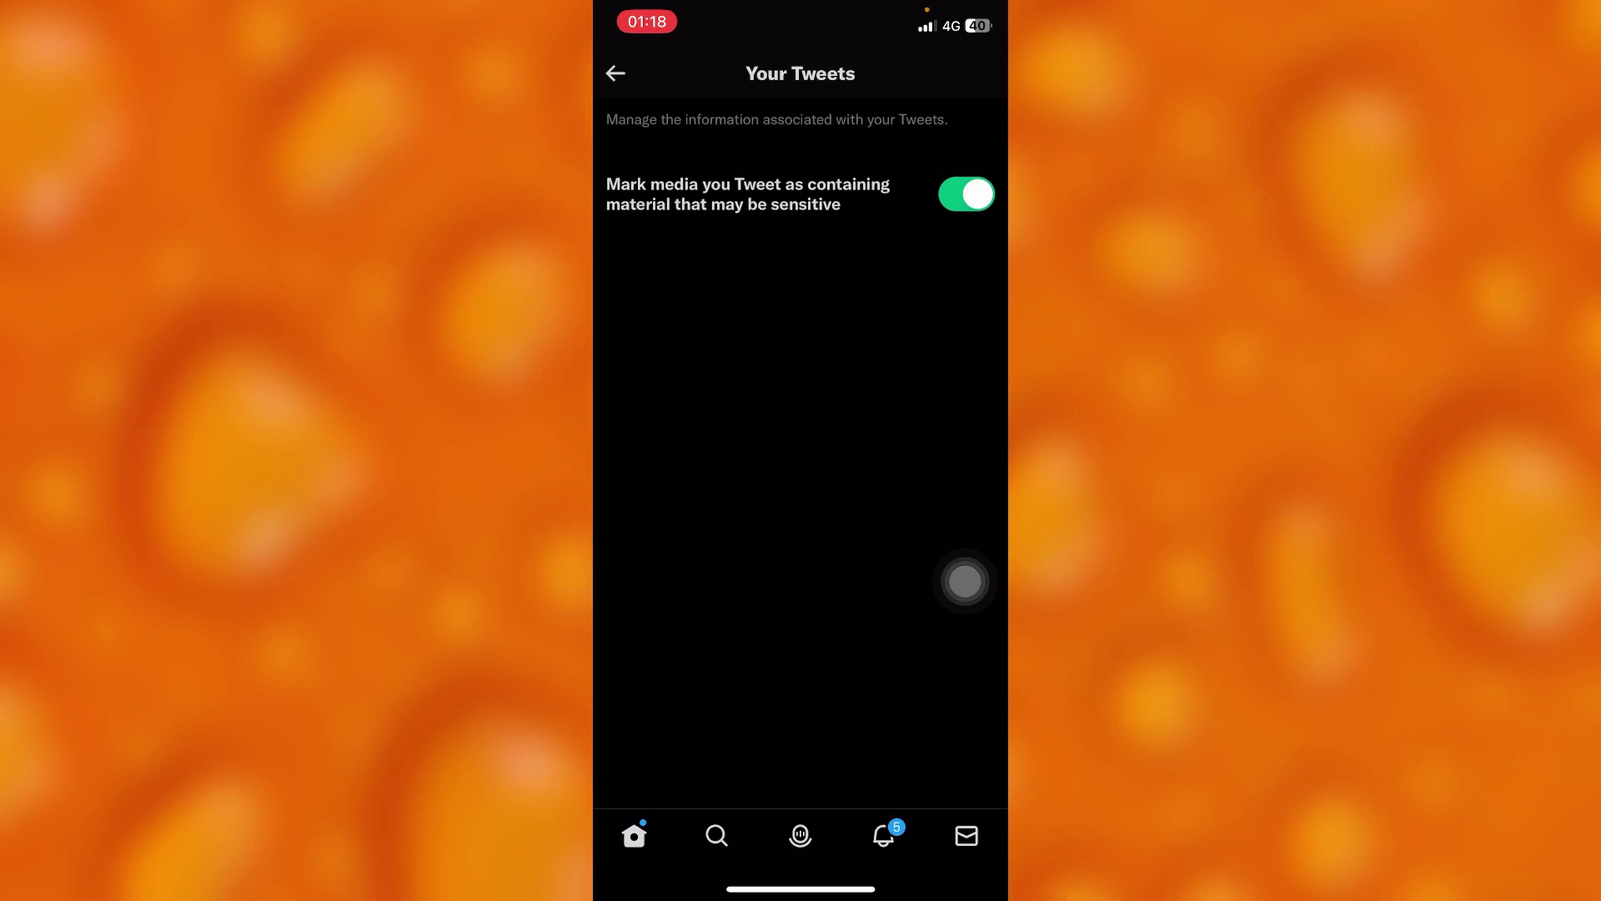
Leave Protect your Tweets on and return to the main Settings list.
{"action": "left_click", "coordinate": [616, 73]}
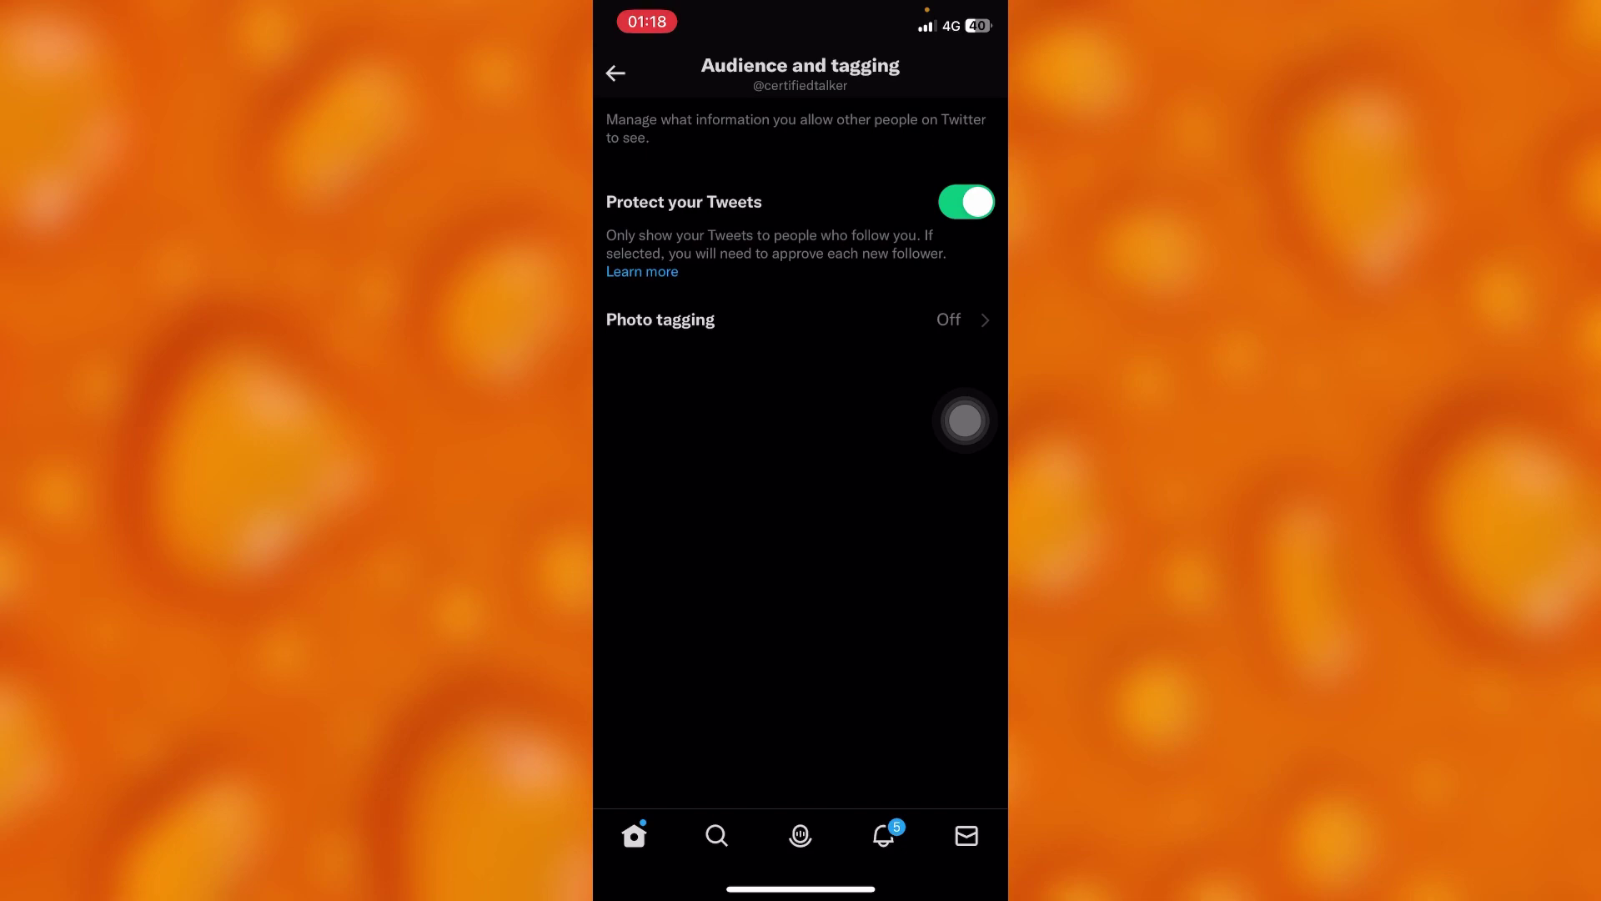
{"action": "left_click", "coordinate": [615, 73]}
{"action": "left_click", "coordinate": [615, 72]}
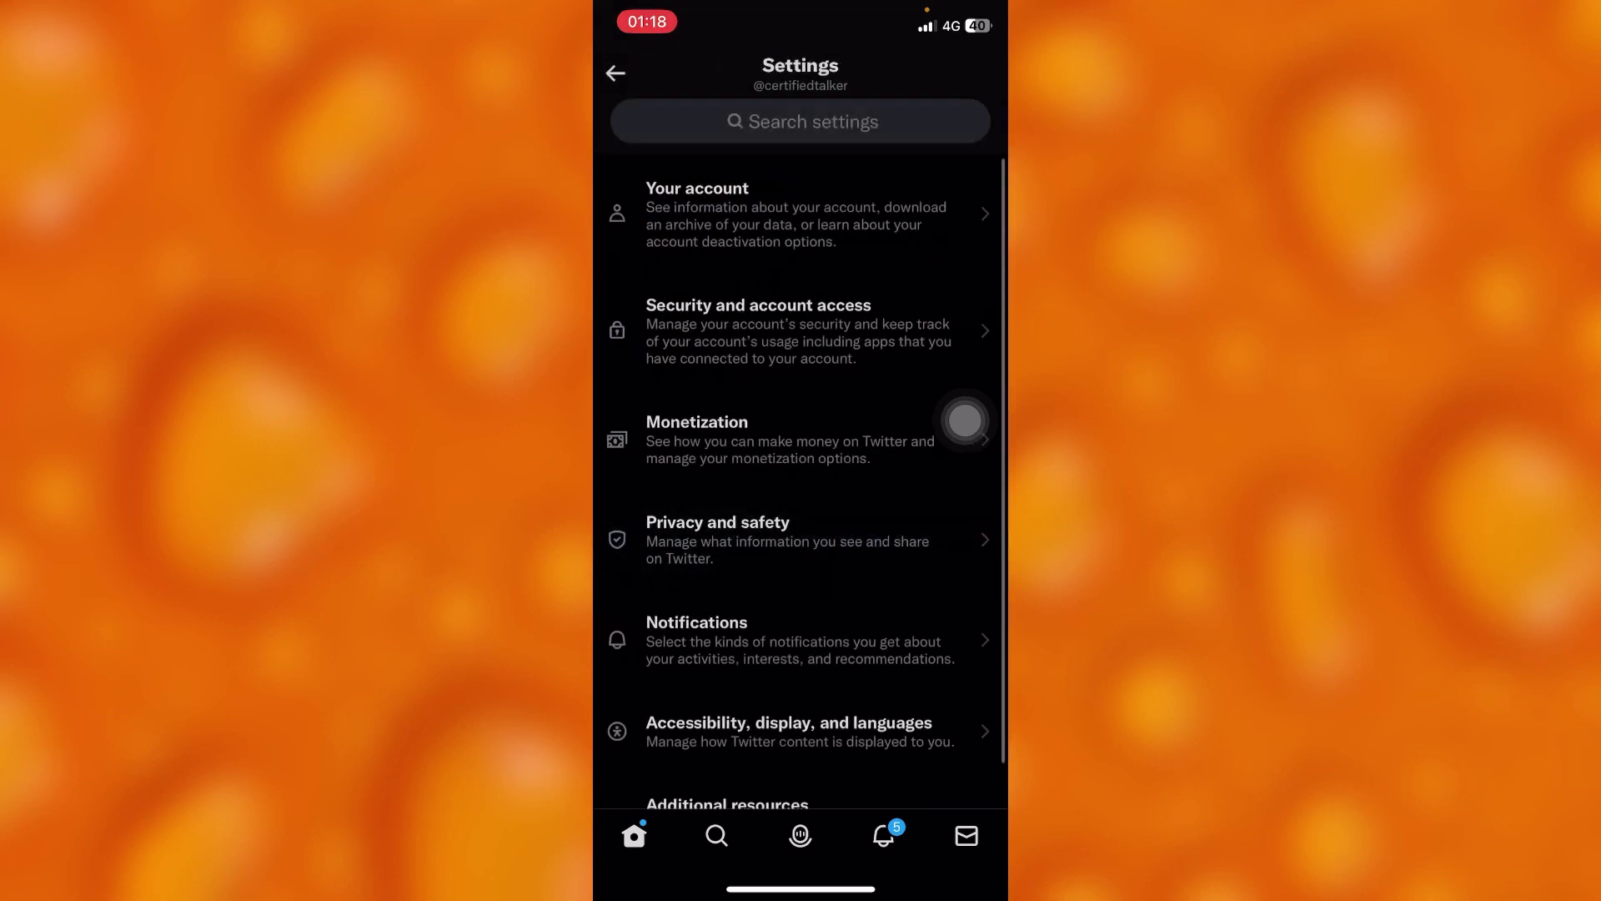
Check the lock beside the account name on your own profile, then reopen the side menu.
{"action": "left_click", "coordinate": [614, 73]}
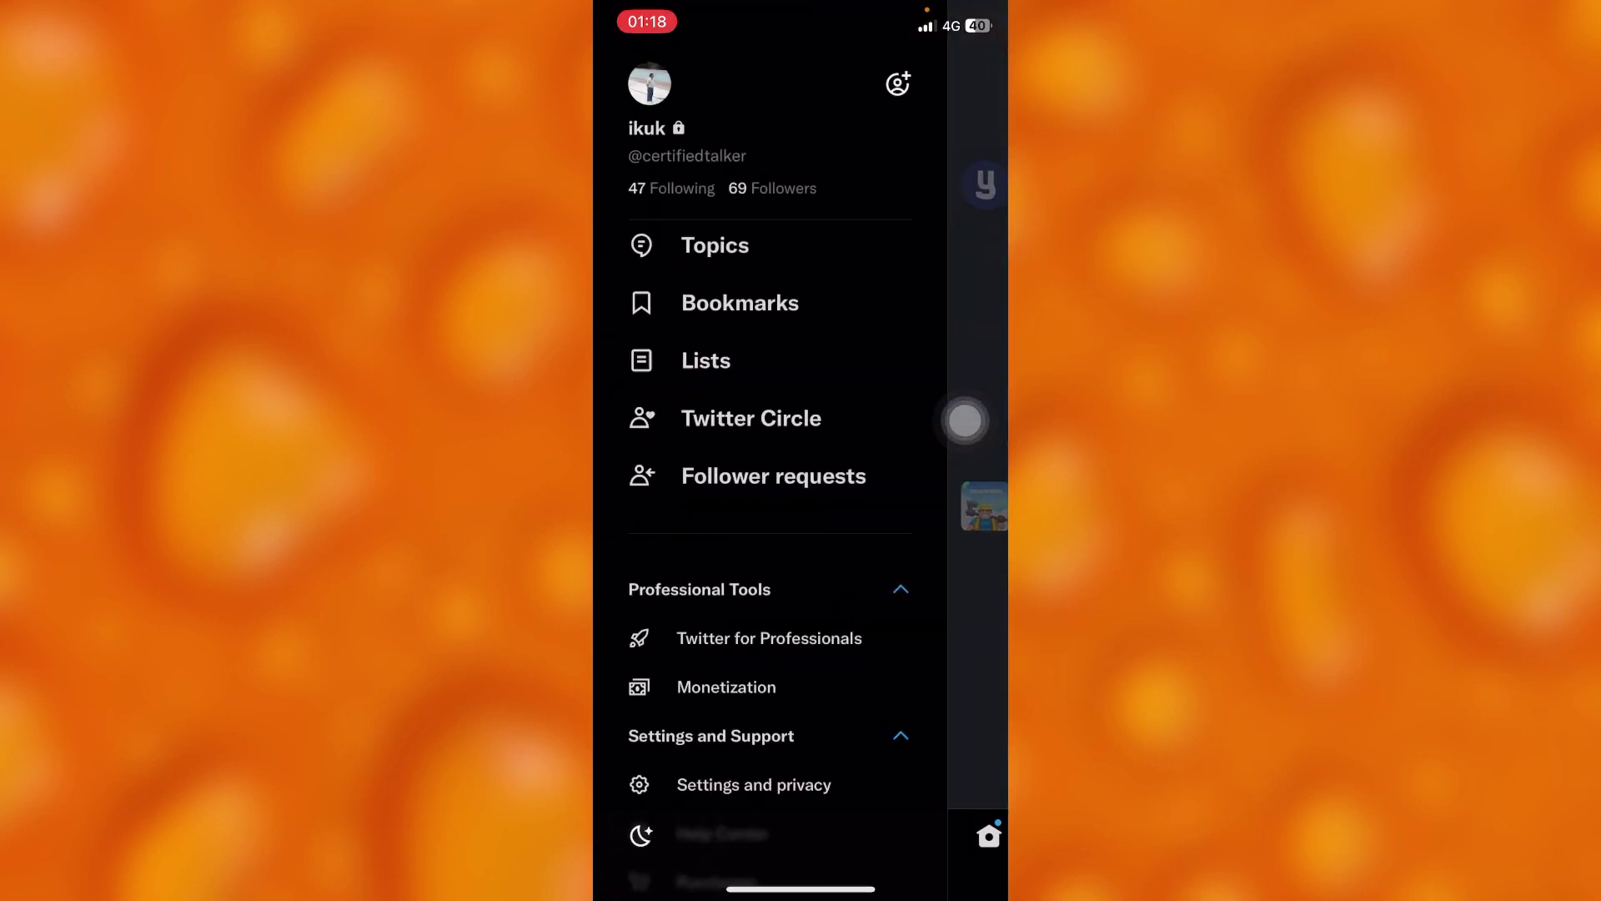
{"action": "left_click", "coordinate": [659, 124]}
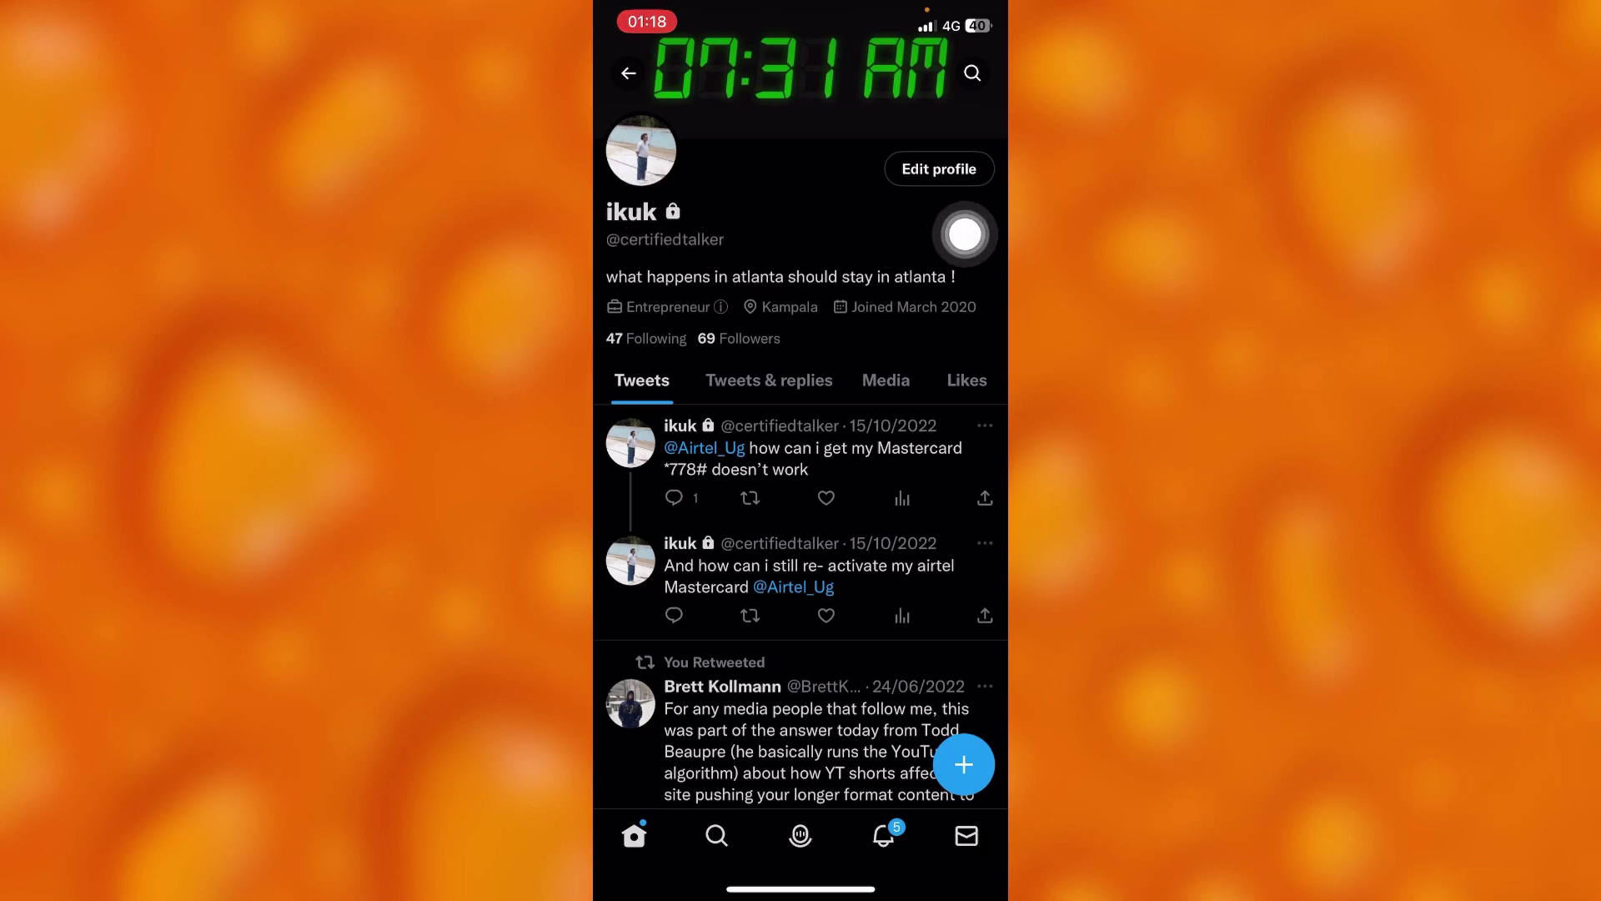
{"action": "left_click", "coordinate": [628, 74]}
Turn off Protect your Tweets under Privacy and safety > Audience and tagging.
{"action": "left_click", "coordinate": [628, 72]}
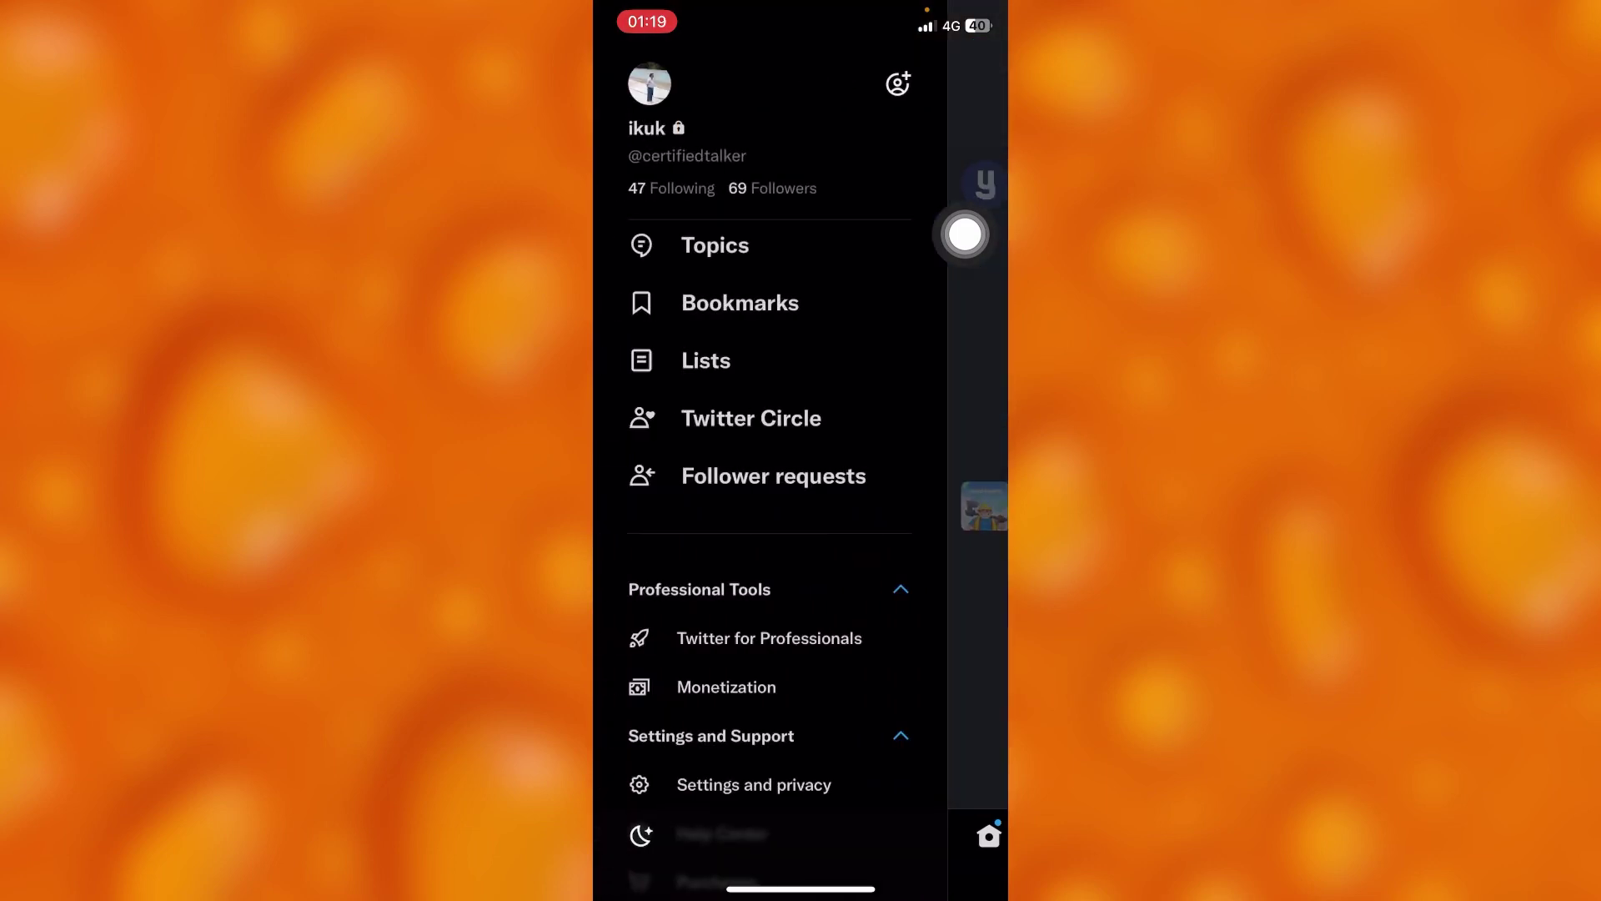
{"action": "left_click", "coordinate": [753, 784]}
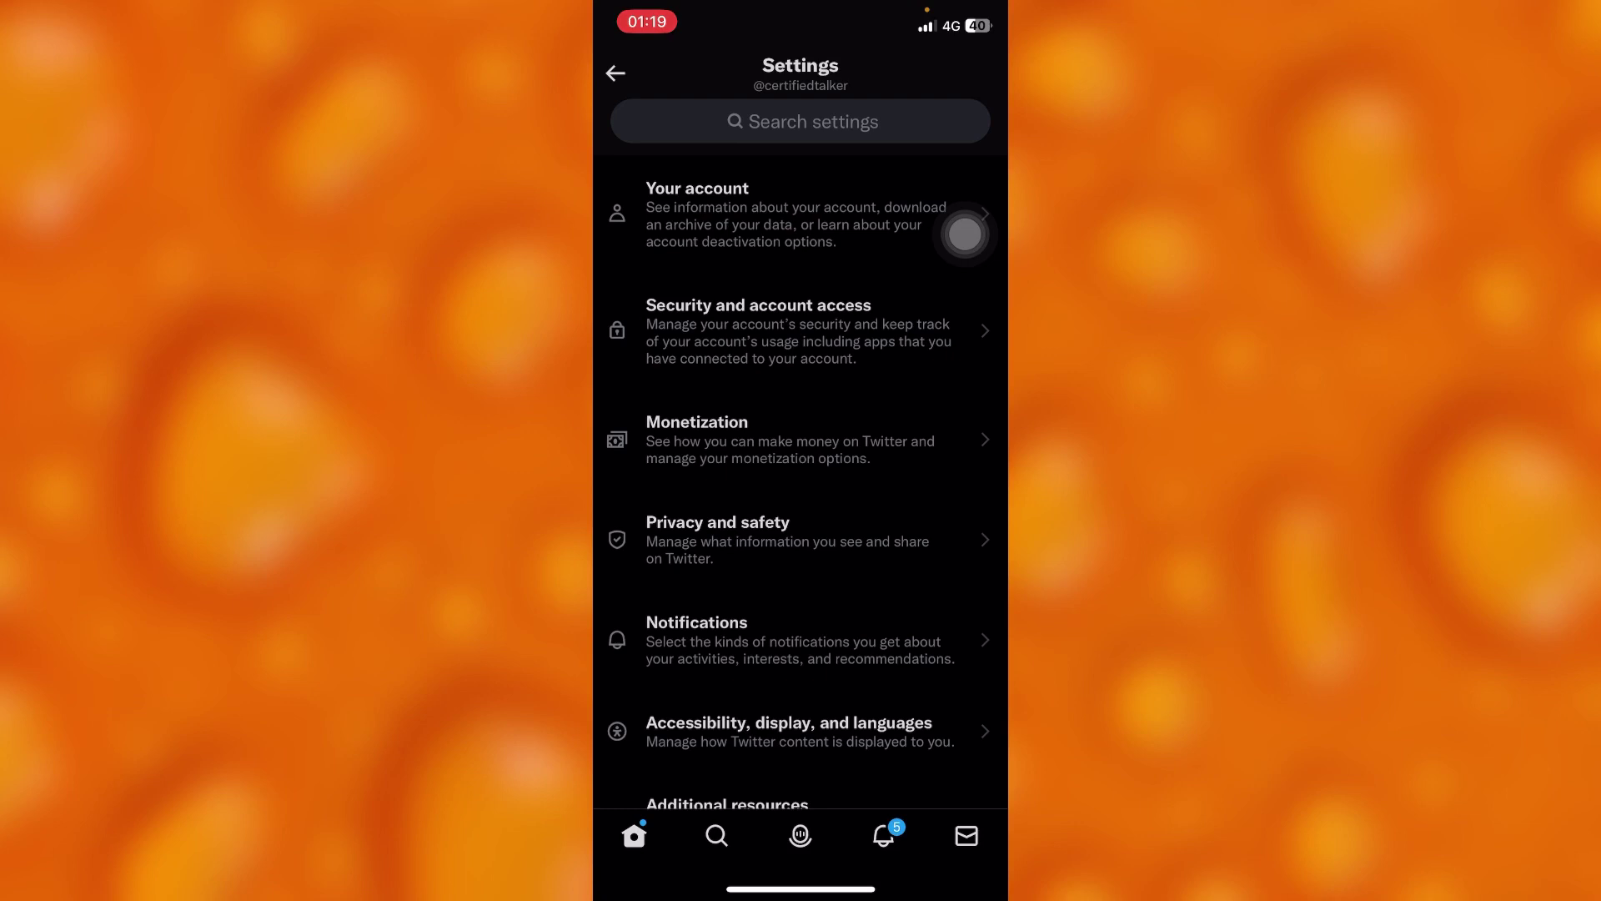
{"action": "left_click", "coordinate": [717, 538]}
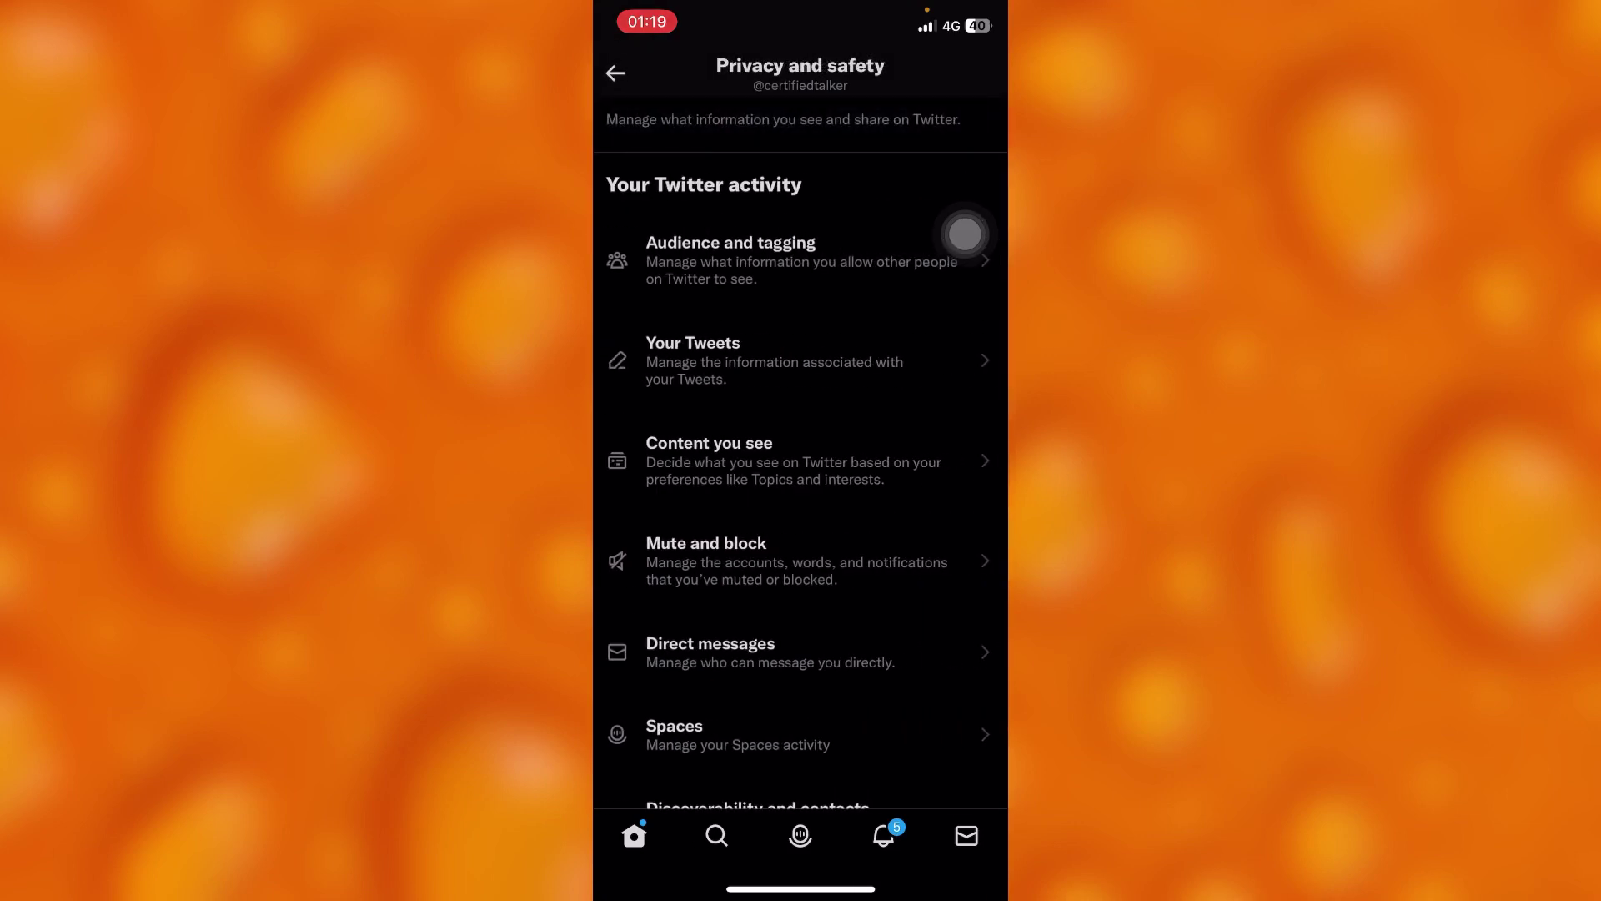
{"action": "left_click", "coordinate": [964, 234]}
{"action": "left_click", "coordinate": [965, 235]}
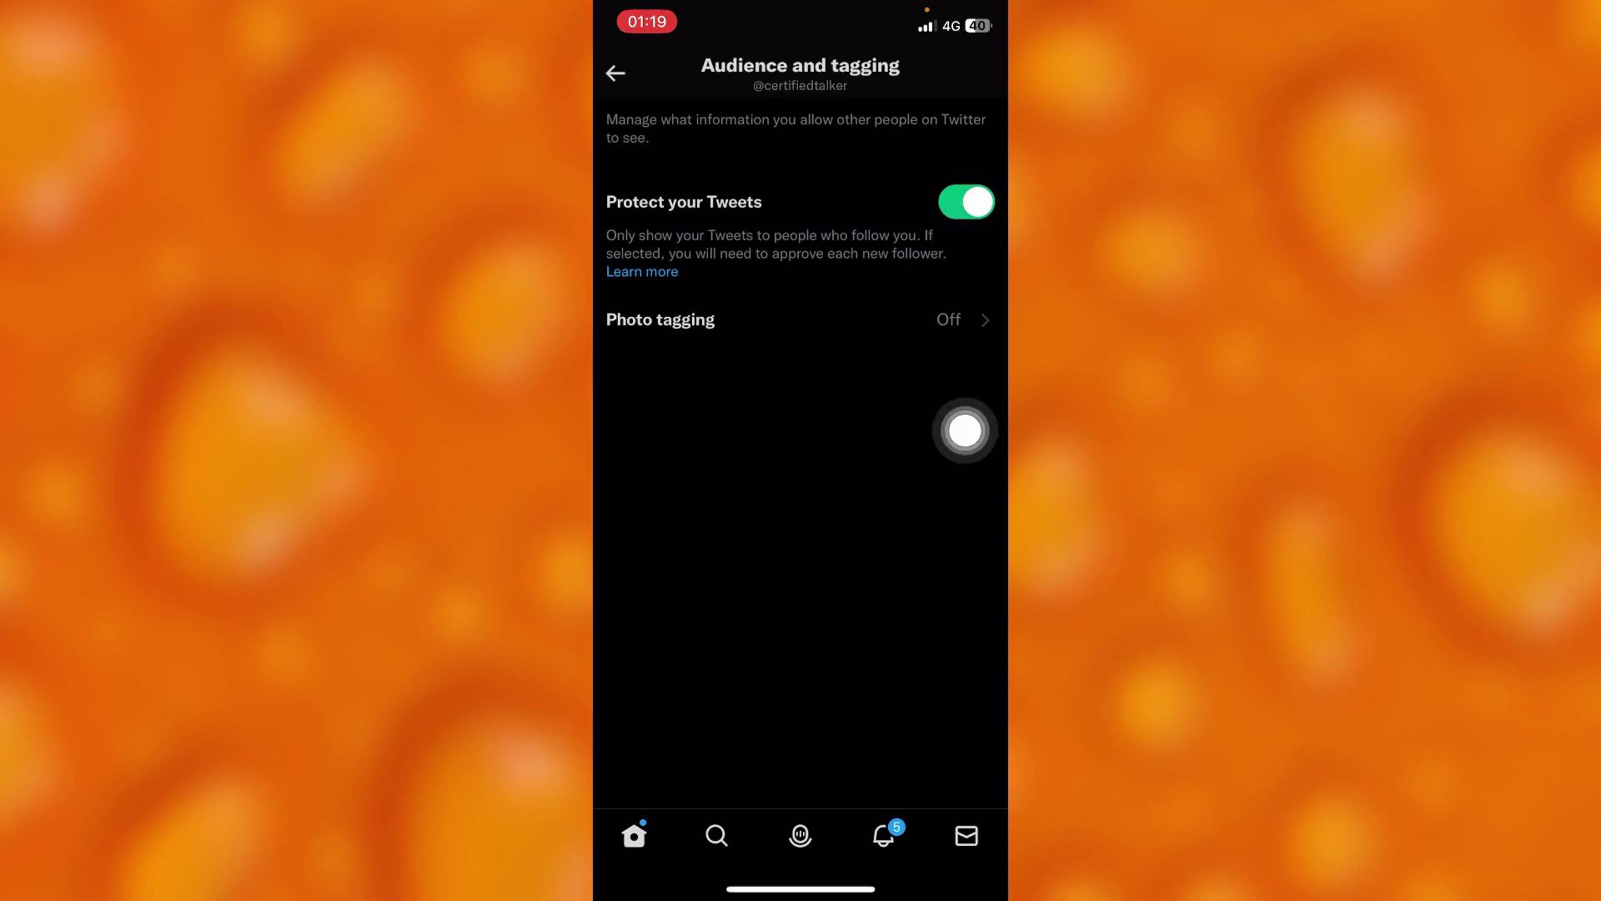
{"action": "left_click", "coordinate": [615, 73]}
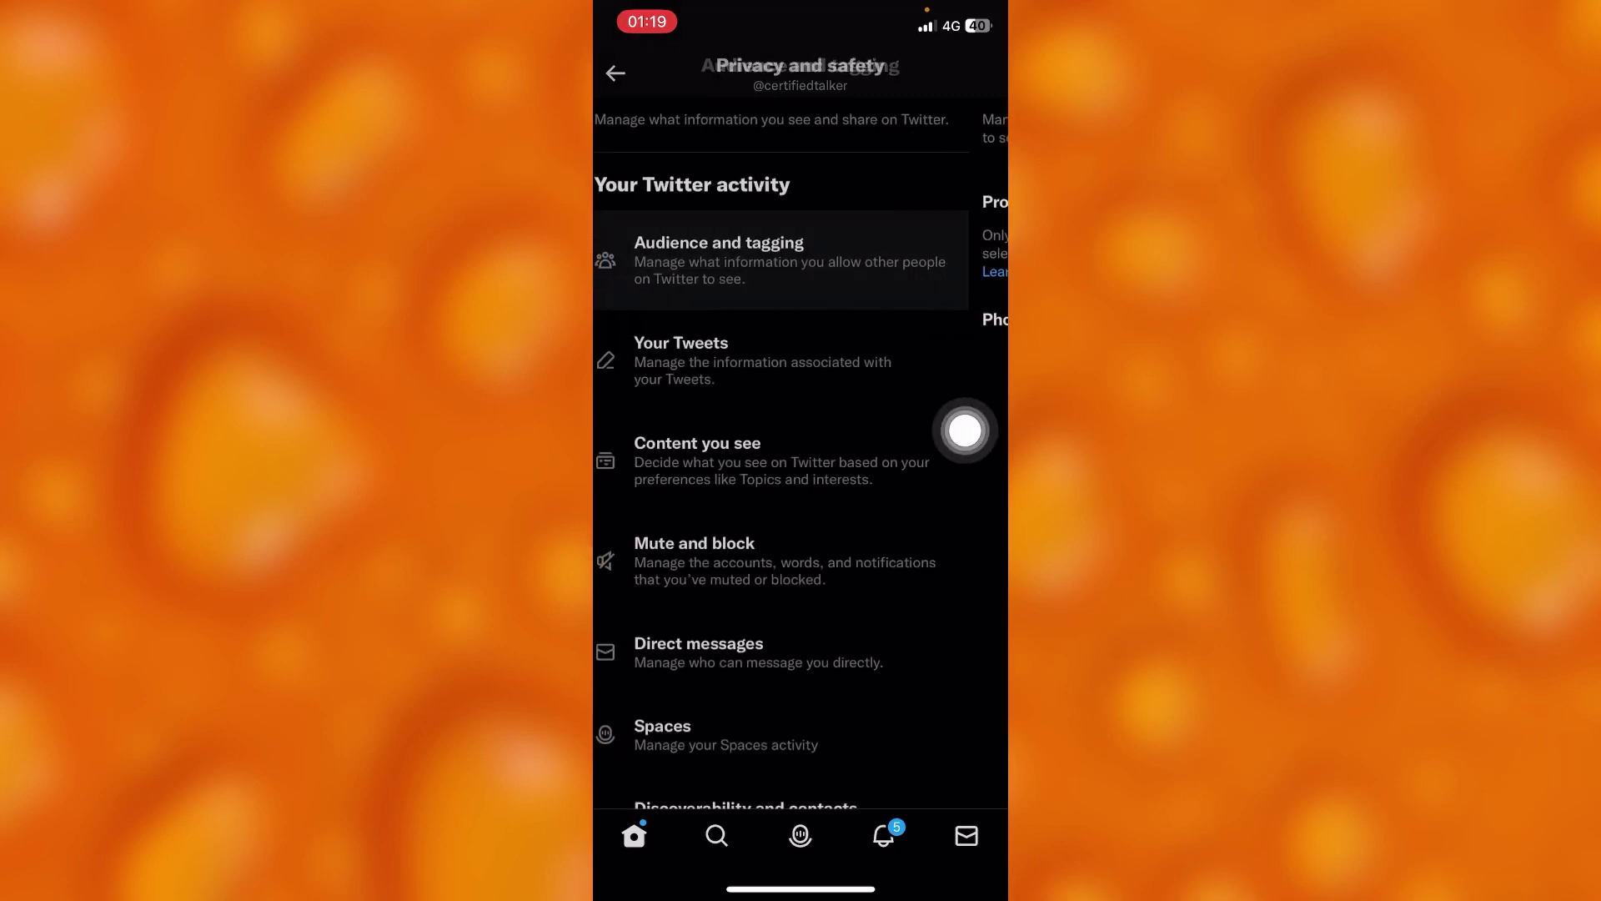
Refresh your own profile to check the lock is gone, then return to For you.
{"action": "left_click", "coordinate": [614, 74]}
{"action": "left_click", "coordinate": [629, 72]}
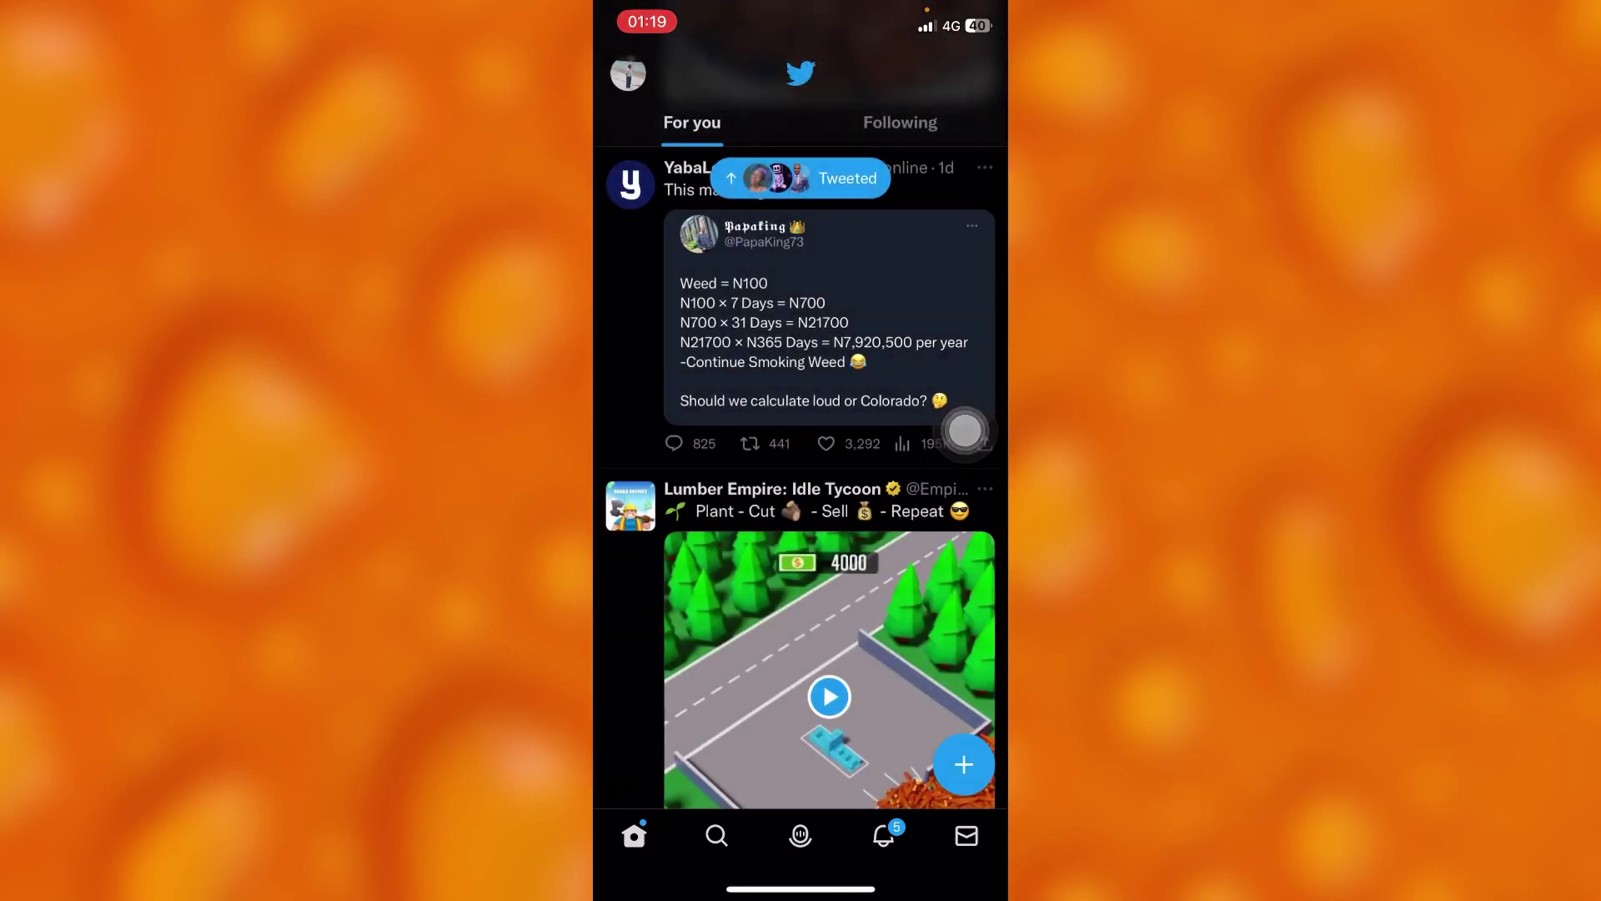
{"action": "left_click", "coordinate": [650, 83]}
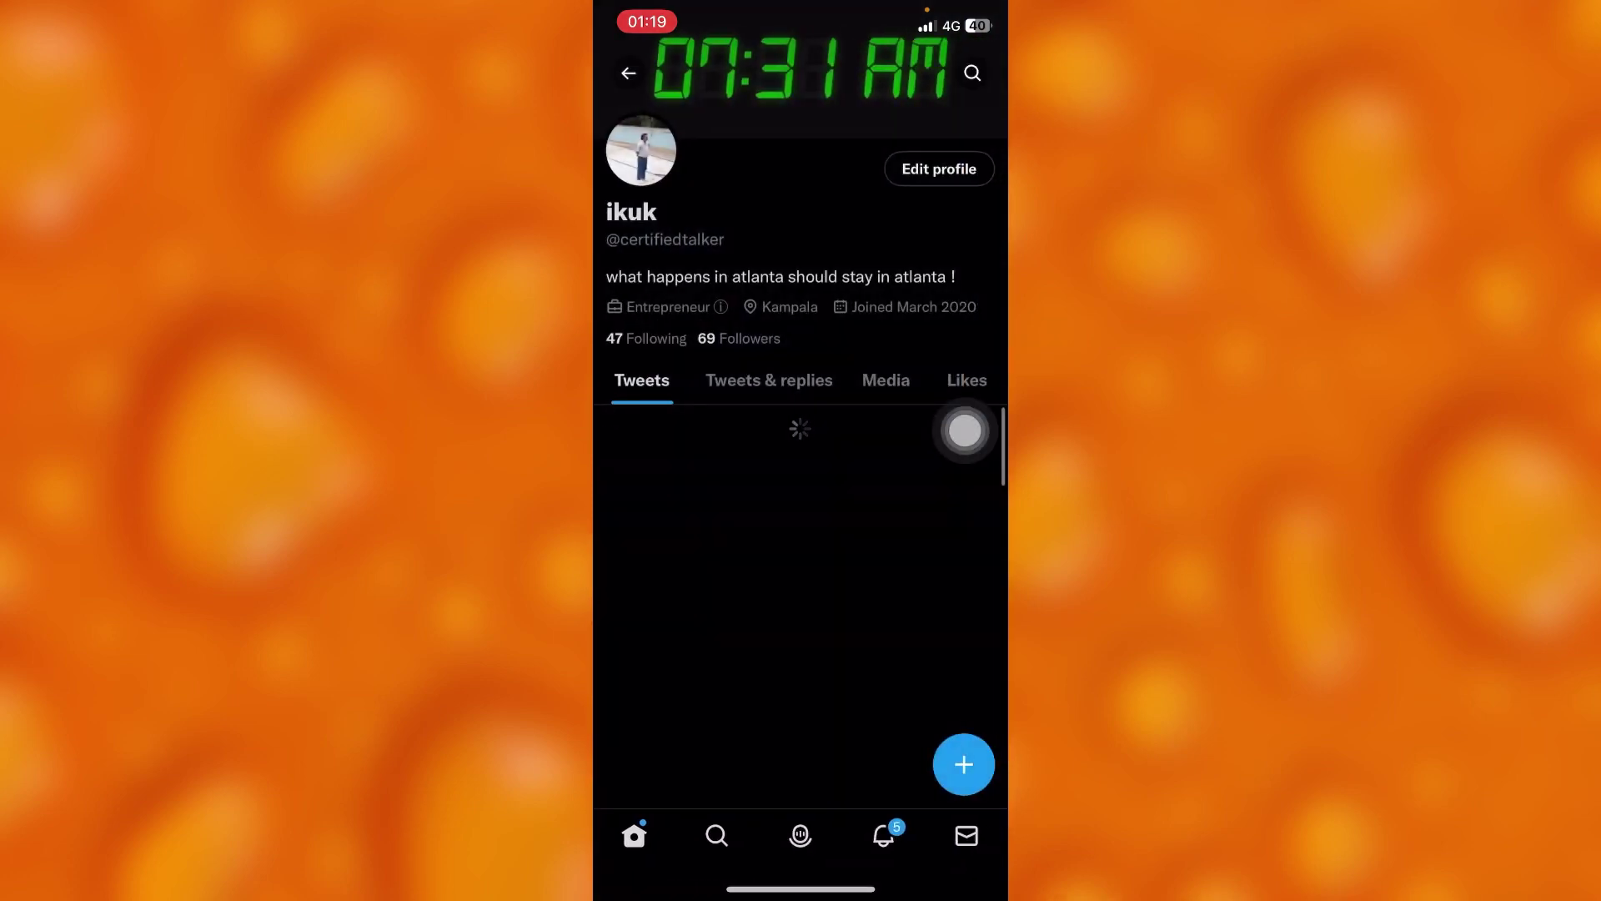
{"action": "mouse_move", "coordinate": [965, 430]}
{"action": "left_mouse_down"}
{"action": "mouse_move", "coordinate": [662, 234]}
{"action": "mouse_move", "coordinate": [965, 249]}
{"action": "left_mouse_up"}
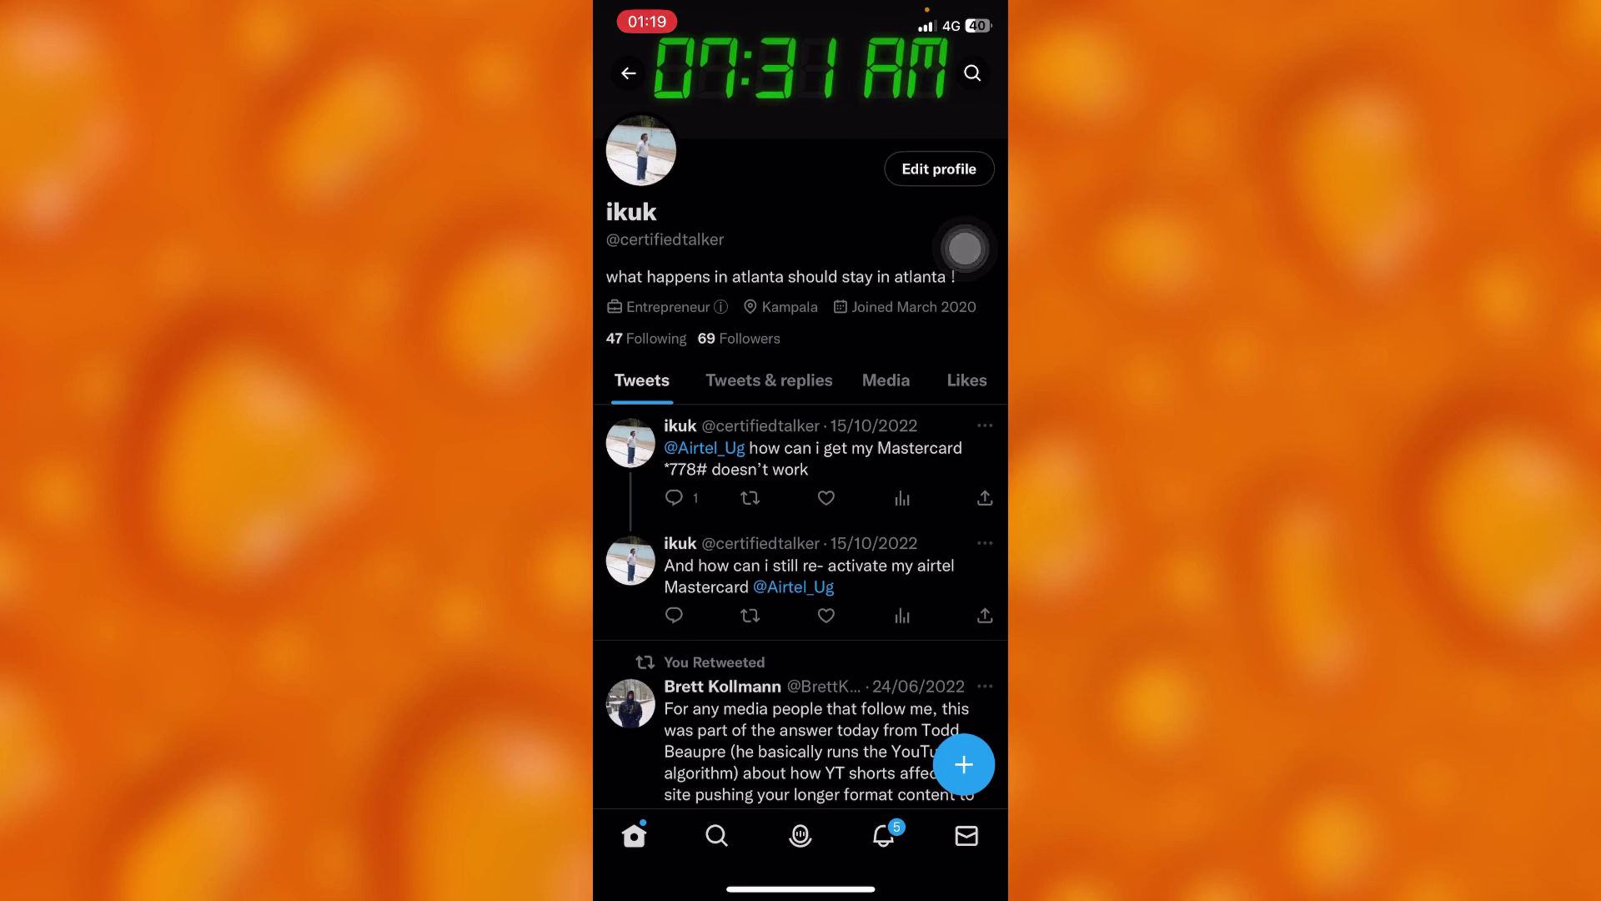
{"action": "left_click", "coordinate": [628, 72]}
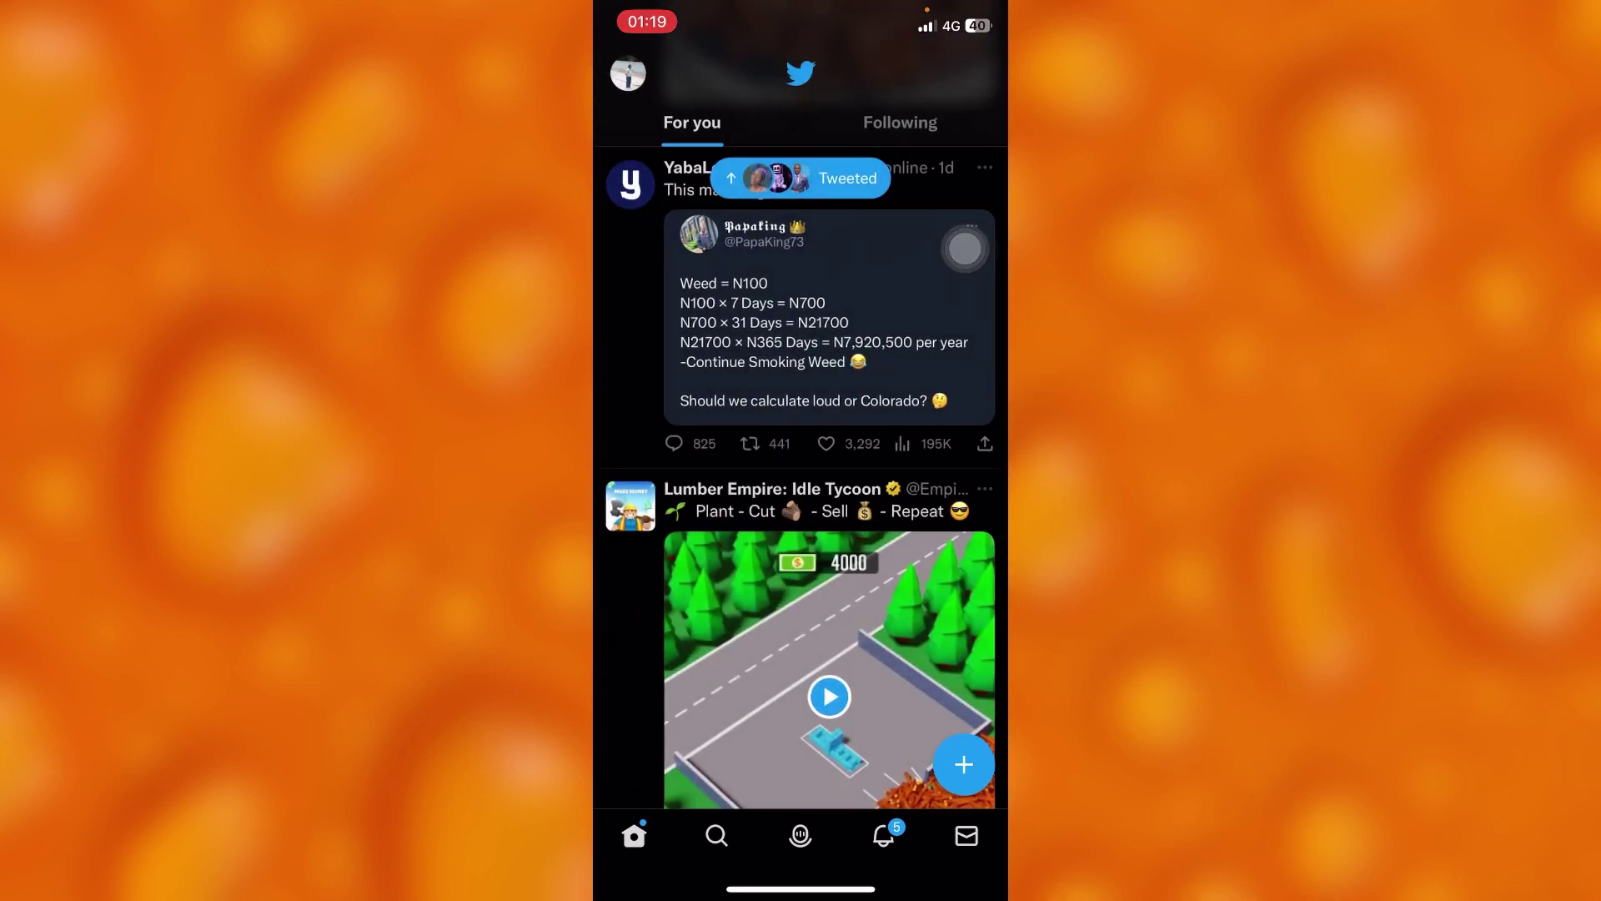